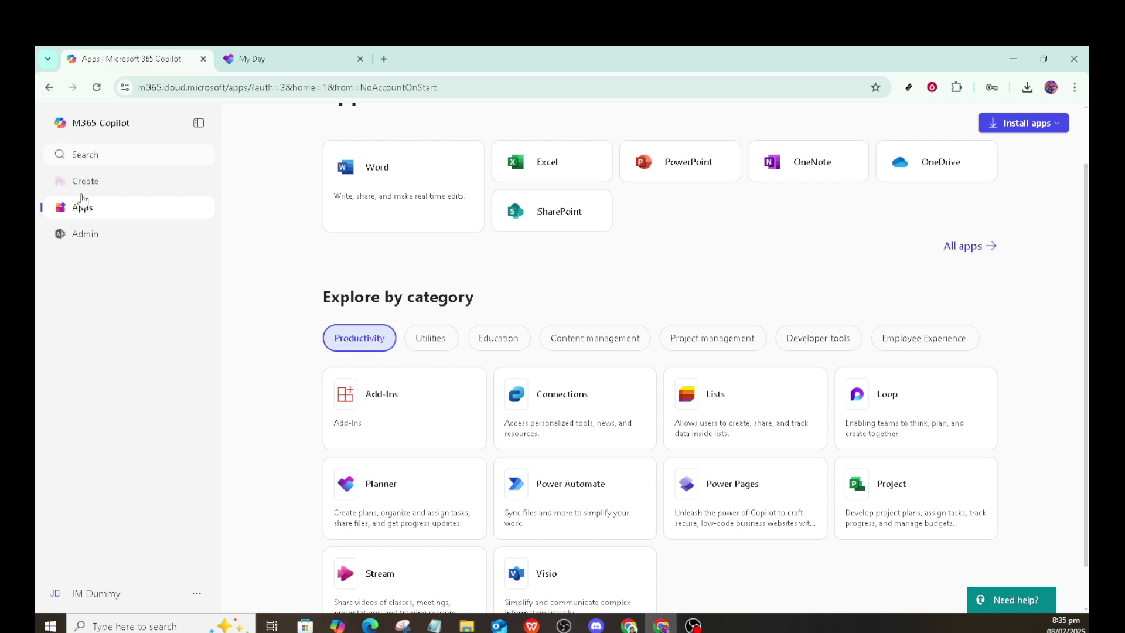
Go from Planner's My Day page to the My Plans list showing Add Fields.
click(393, 490)
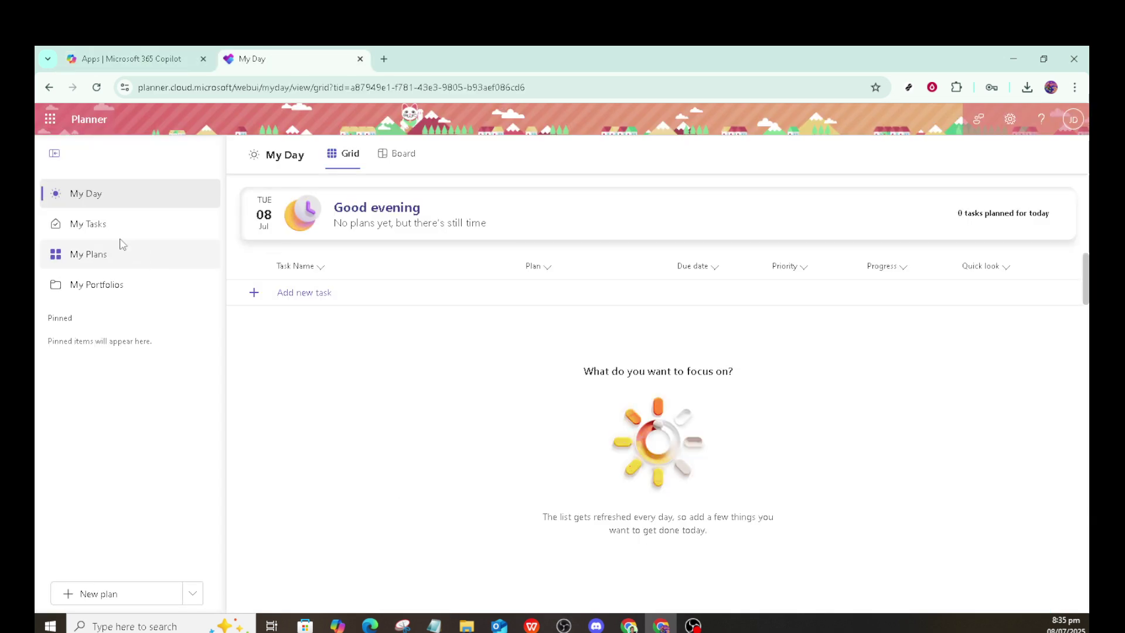
click(87, 254)
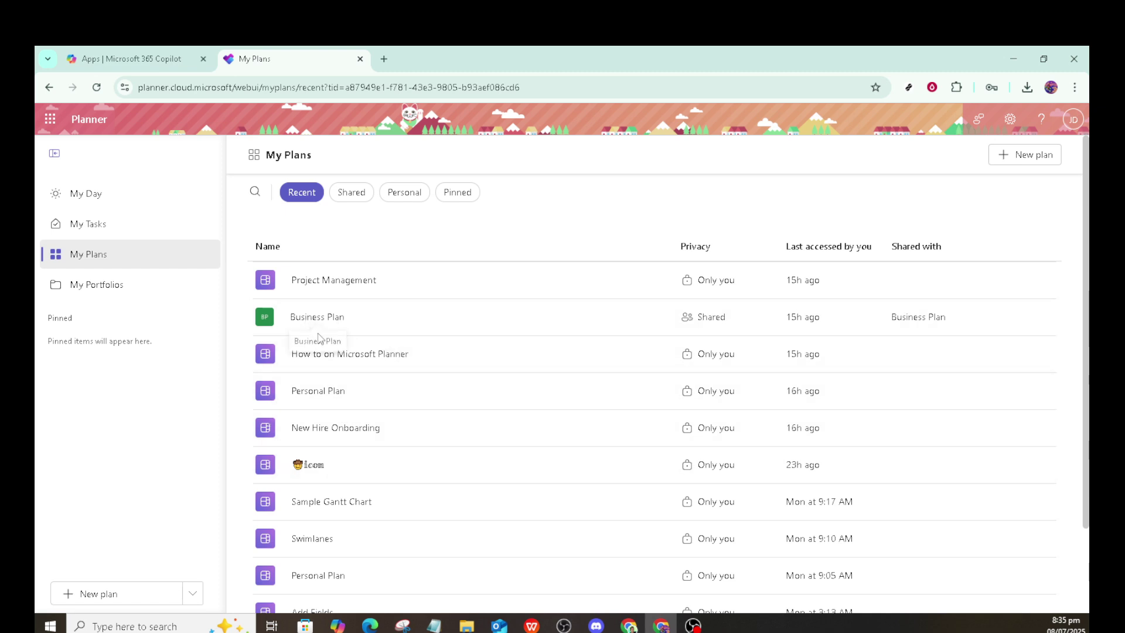
scroll(389, 461, down, 1)
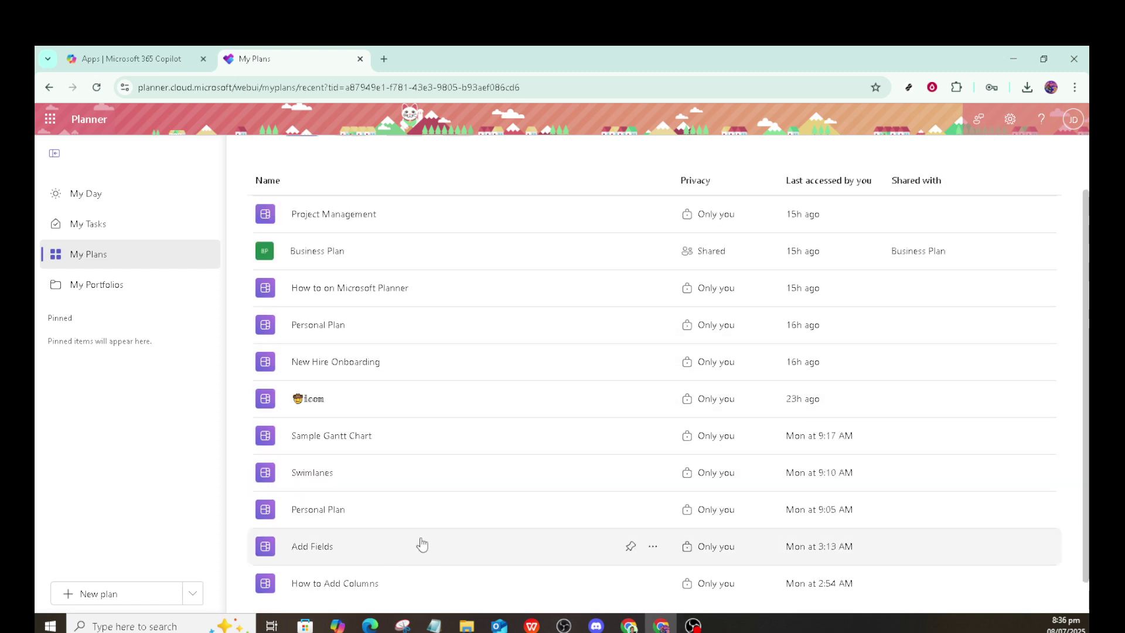
From the Add Fields plan details, permanently delete the plan and all its tasks after acknowledging the warning.
click(327, 554)
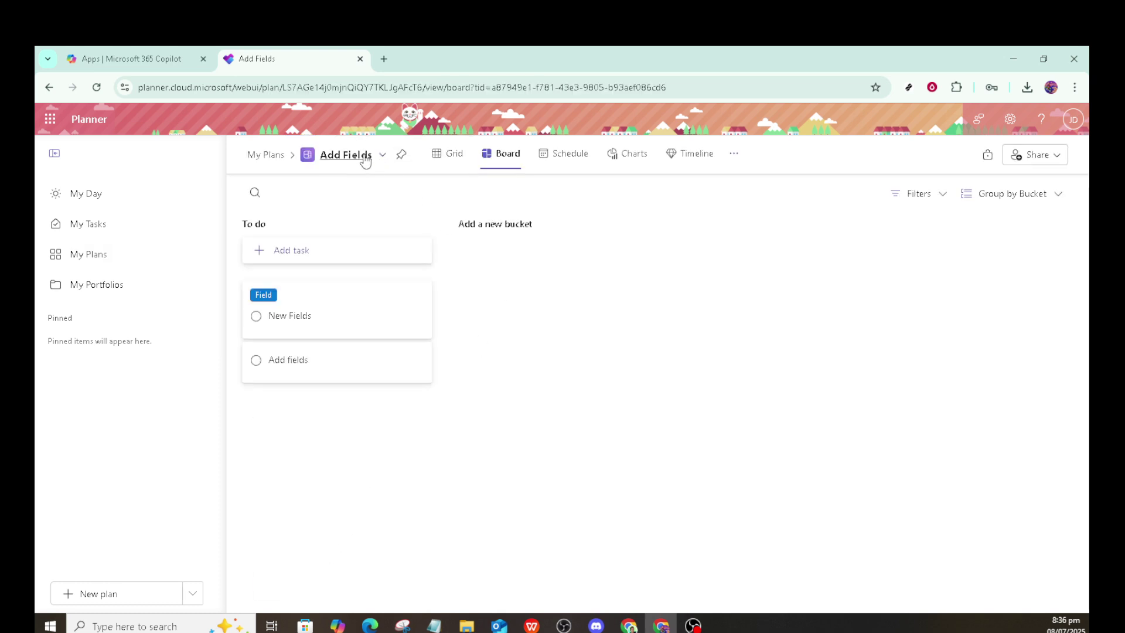
click(345, 155)
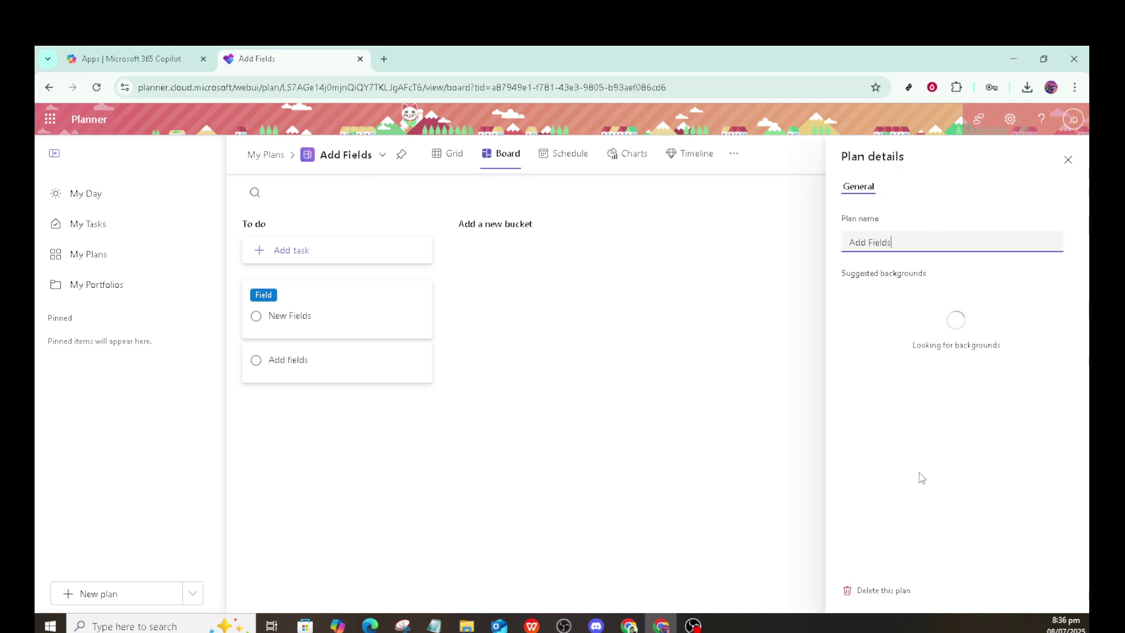
click(875, 595)
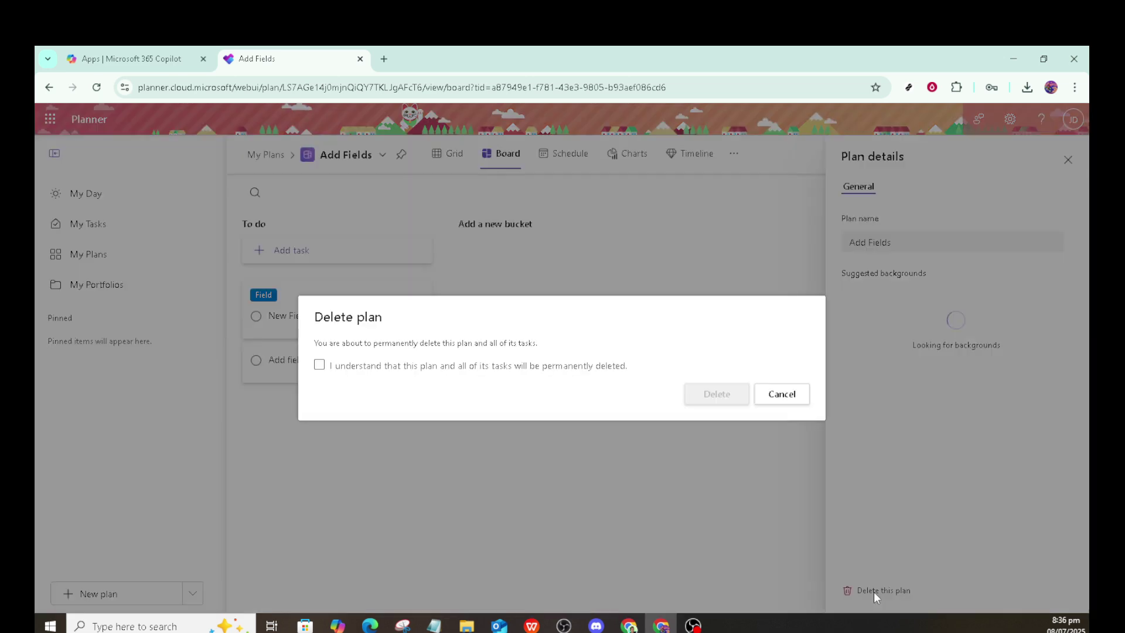
click(350, 367)
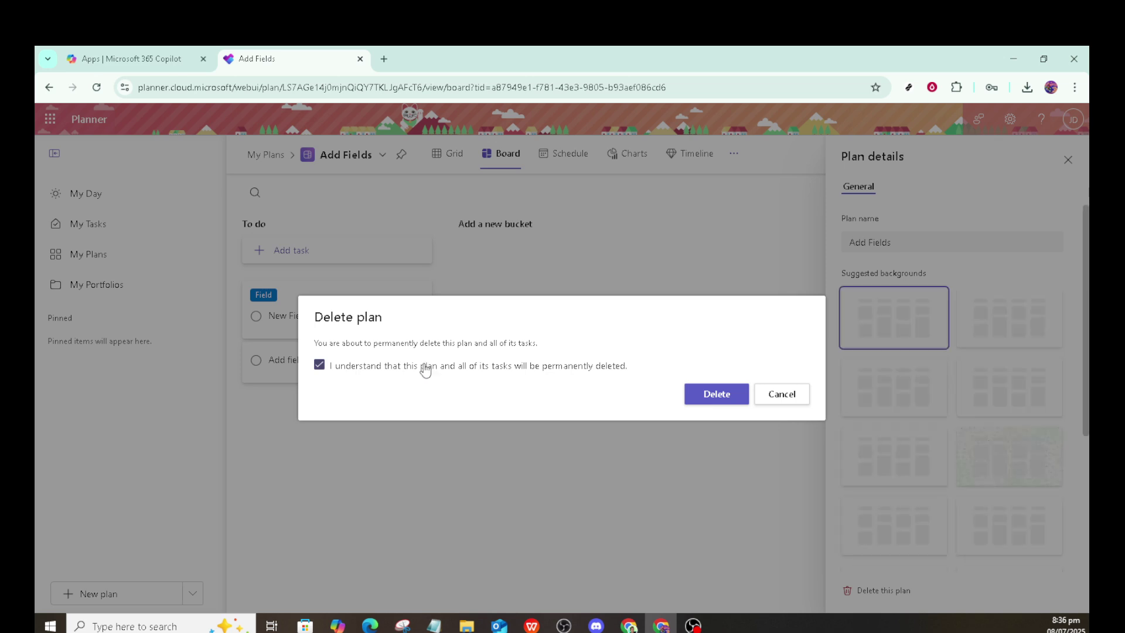
click(716, 401)
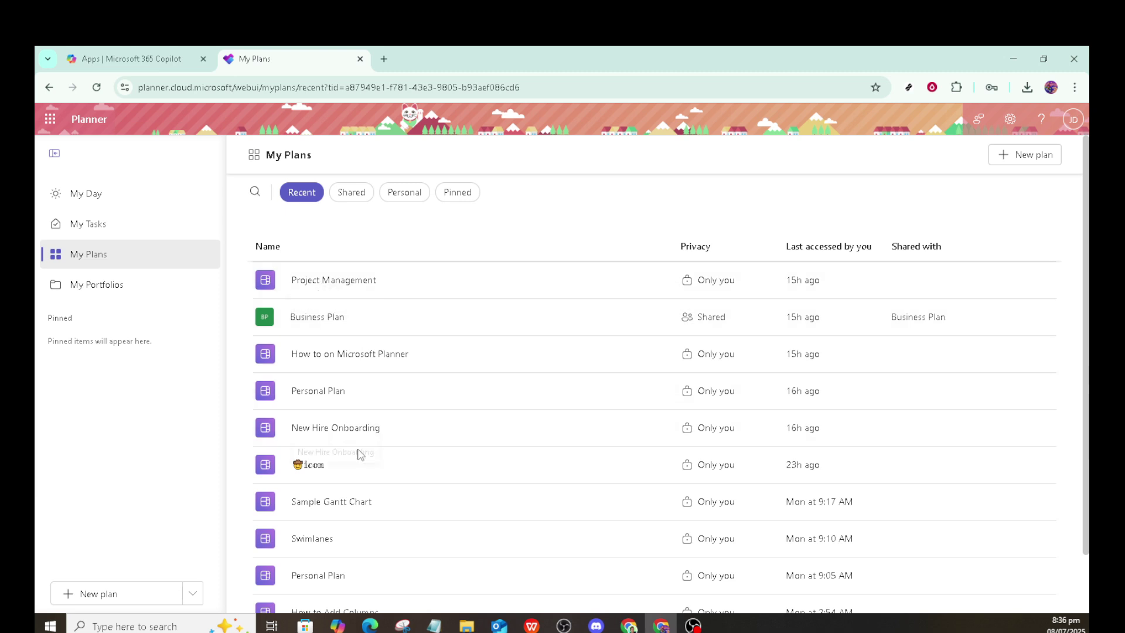
scroll(334, 540, down, 1)
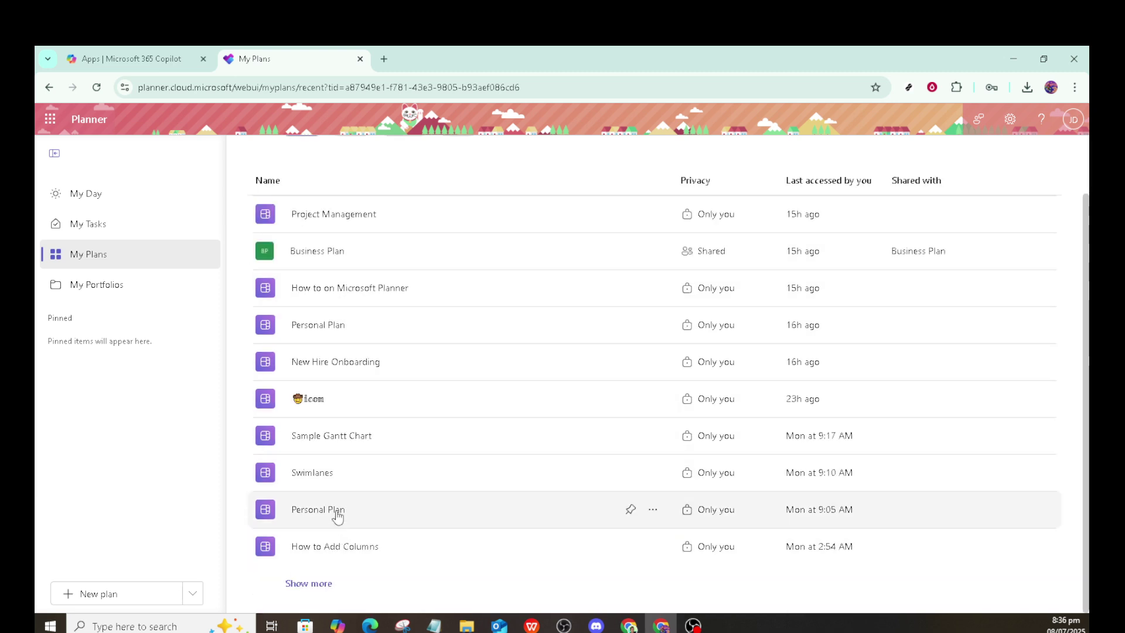
In the Swimlanes plan, delete Task 1 and immediately restore it with Undo.
click(321, 475)
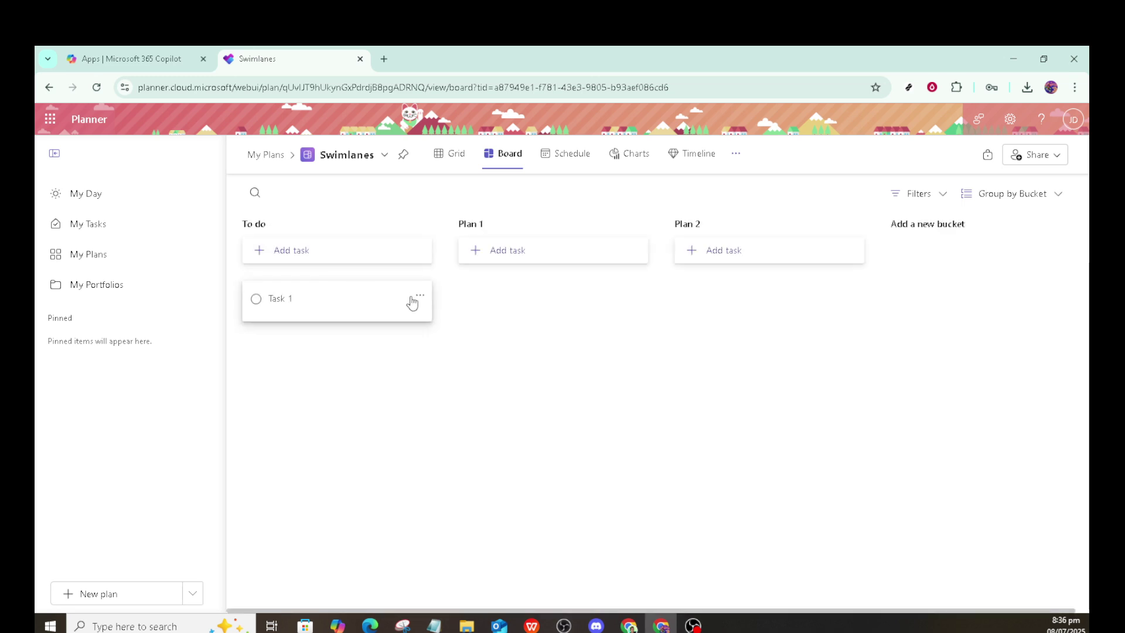
click(420, 297)
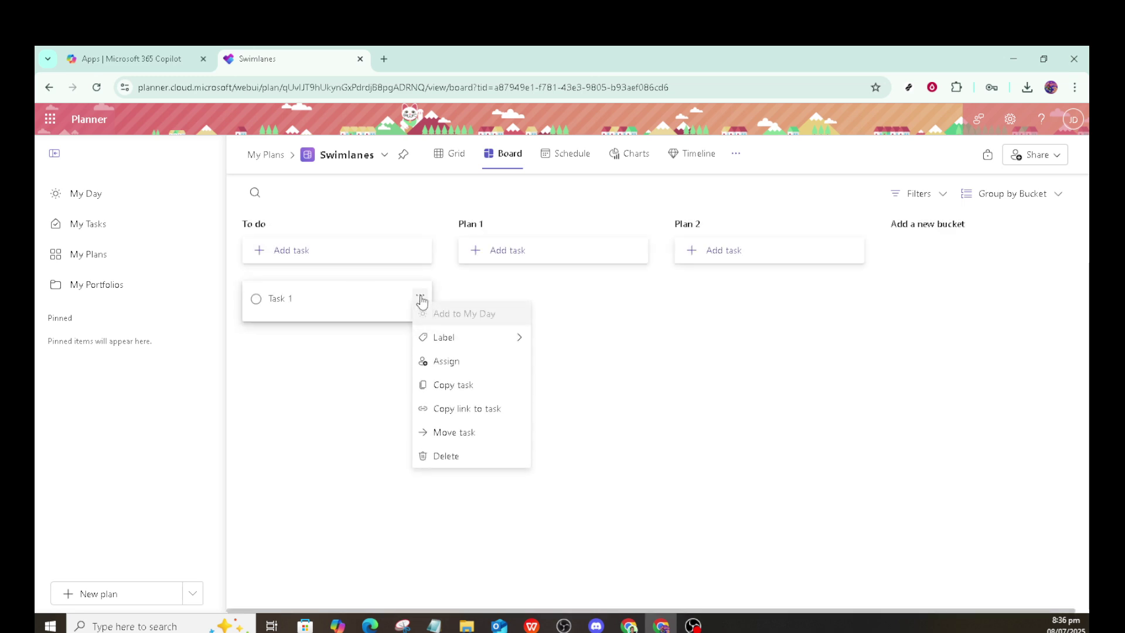
click(437, 458)
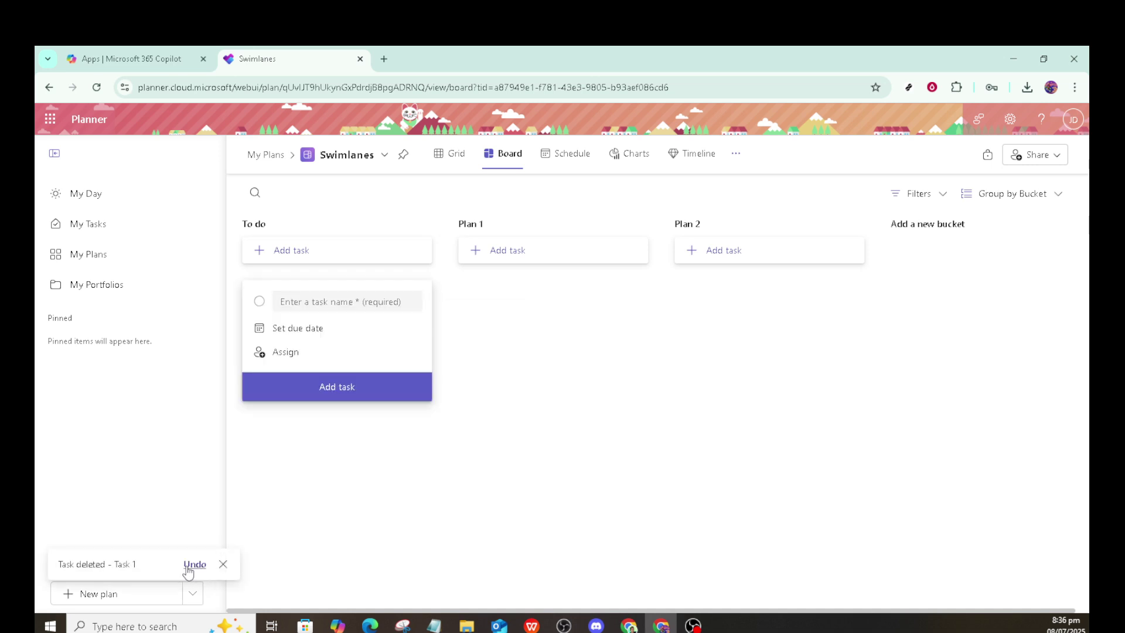
click(195, 565)
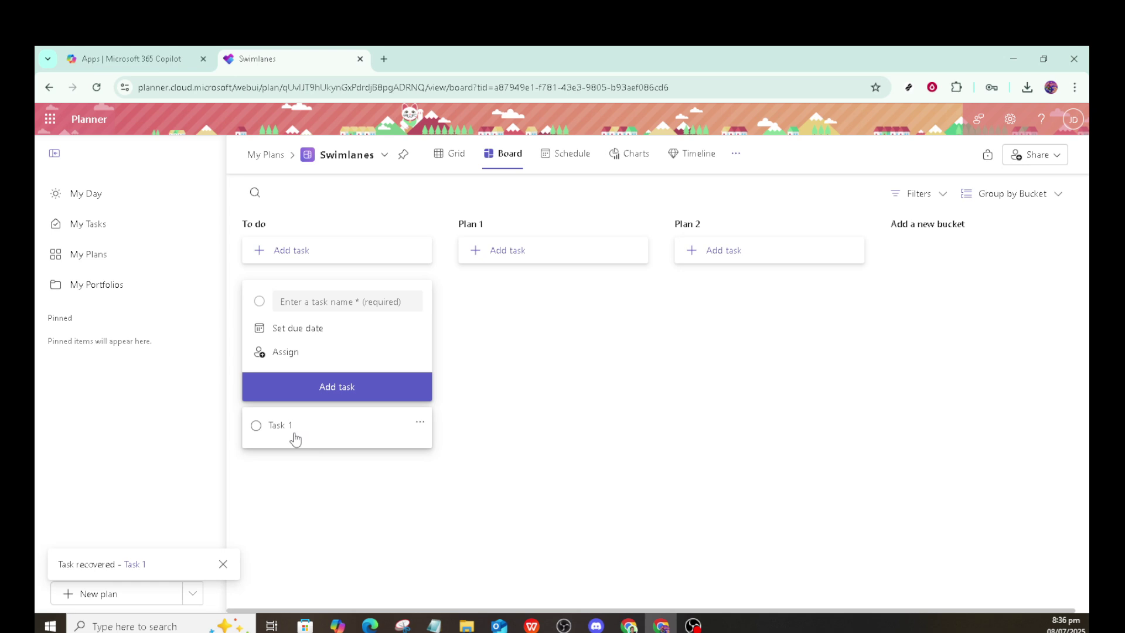
Check the recovered Task 1's details in the To do bucket and dismiss the recovery notice.
click(296, 438)
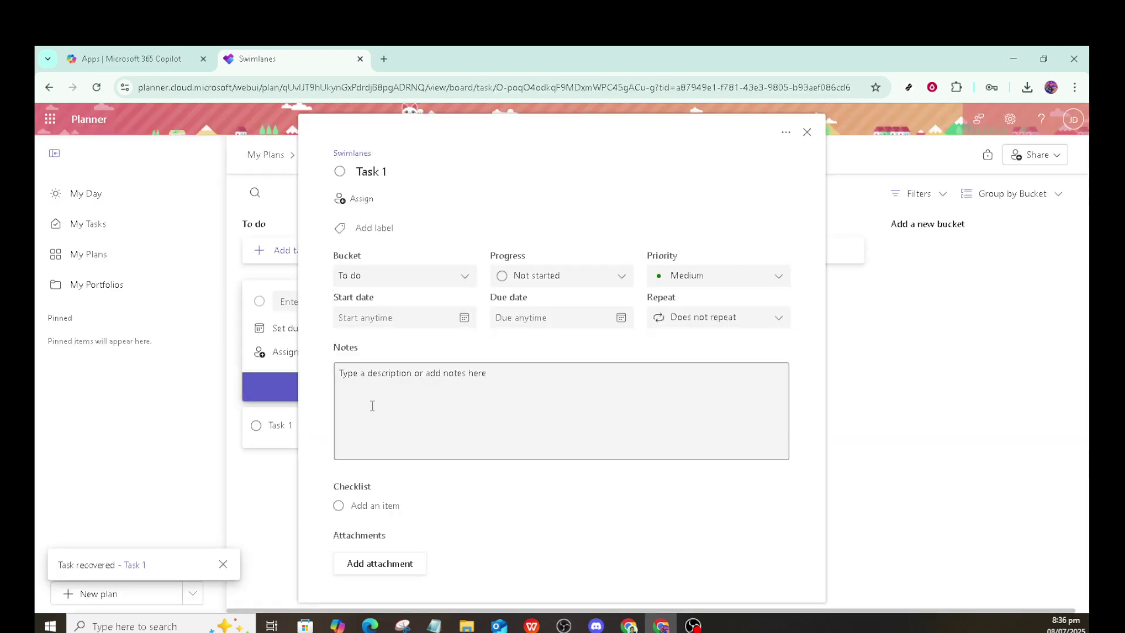
click(807, 134)
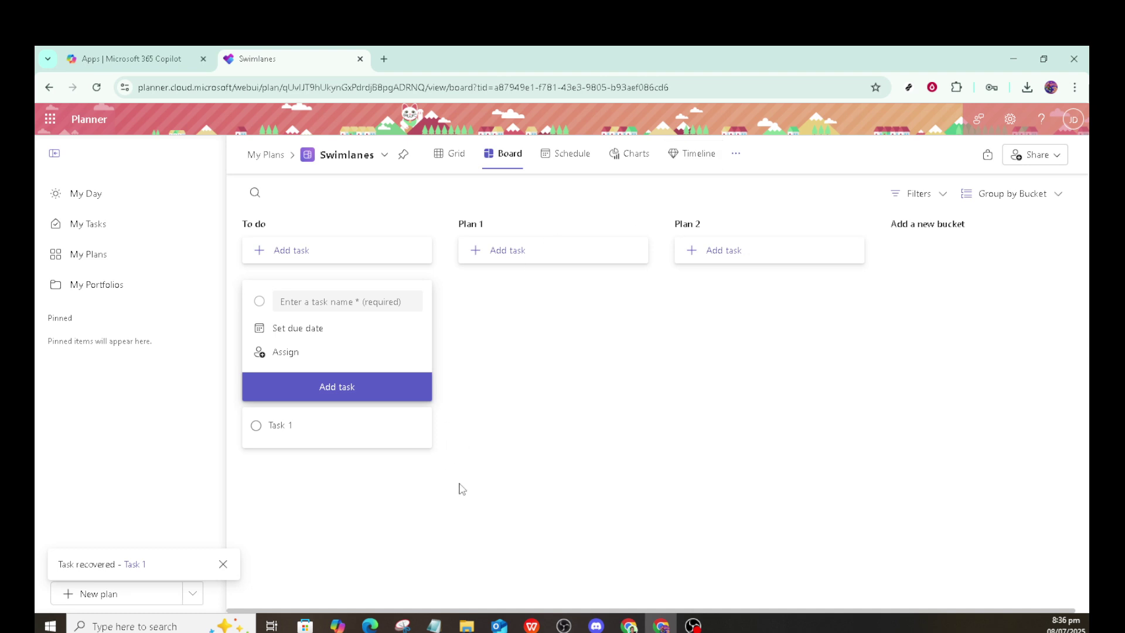
click(223, 565)
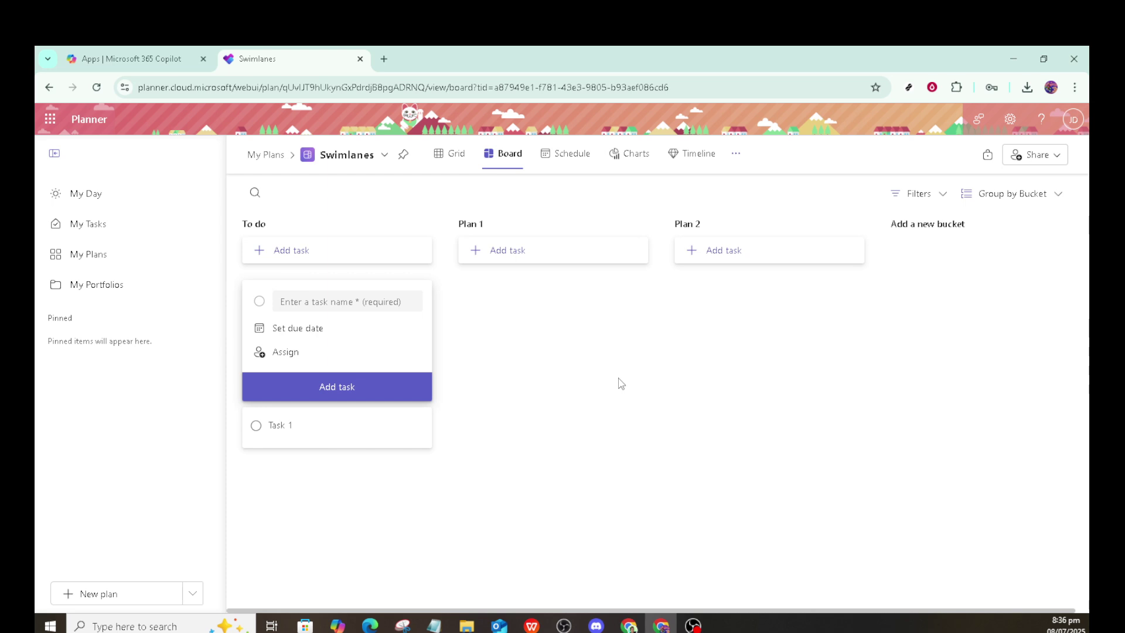
Return to the My Plans list, where Swimlanes is now the most recent plan.
click(91, 265)
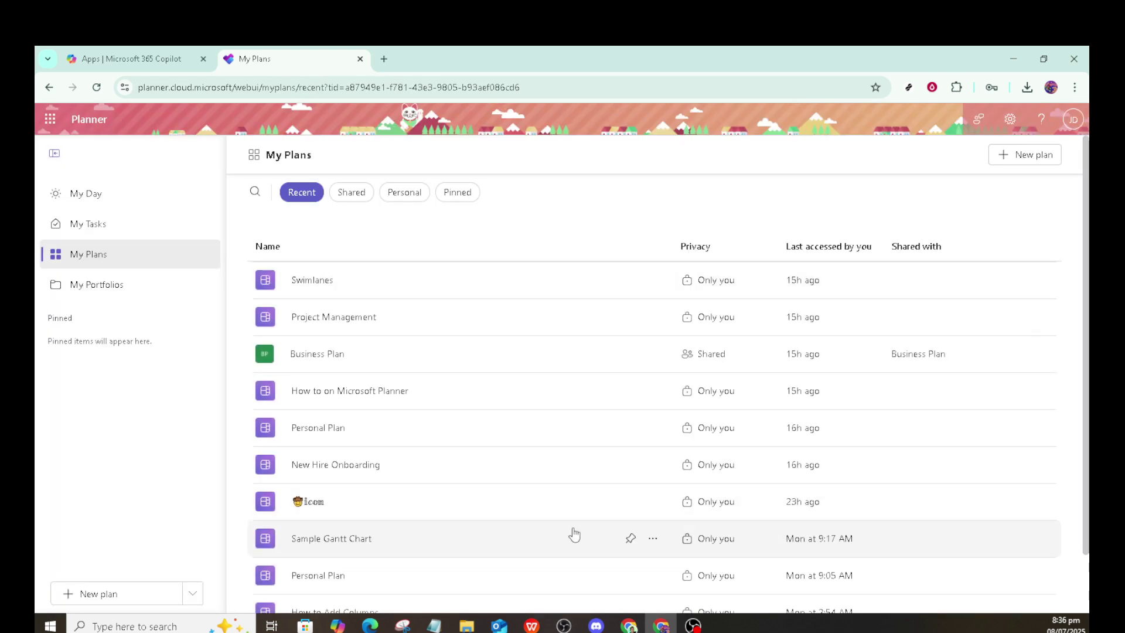